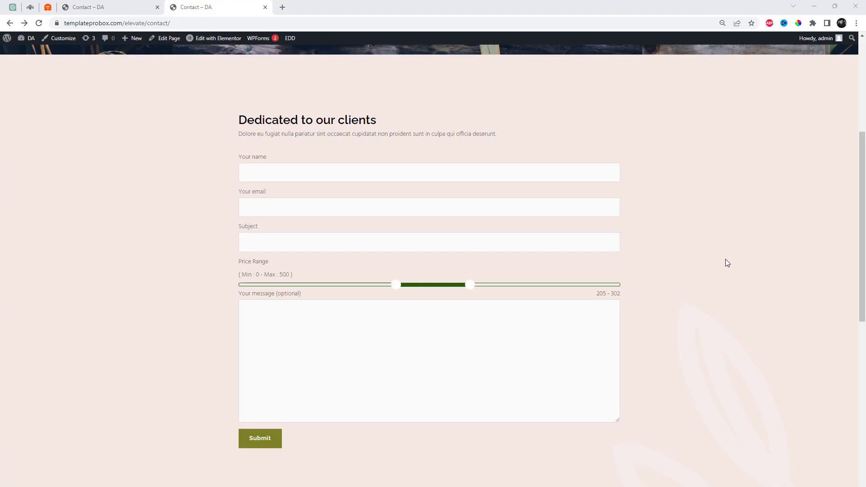
Drag both Price Range slider handles back and forth, leaving it at 337 - 500.
left_click_drag(395, 286, 346, 289)
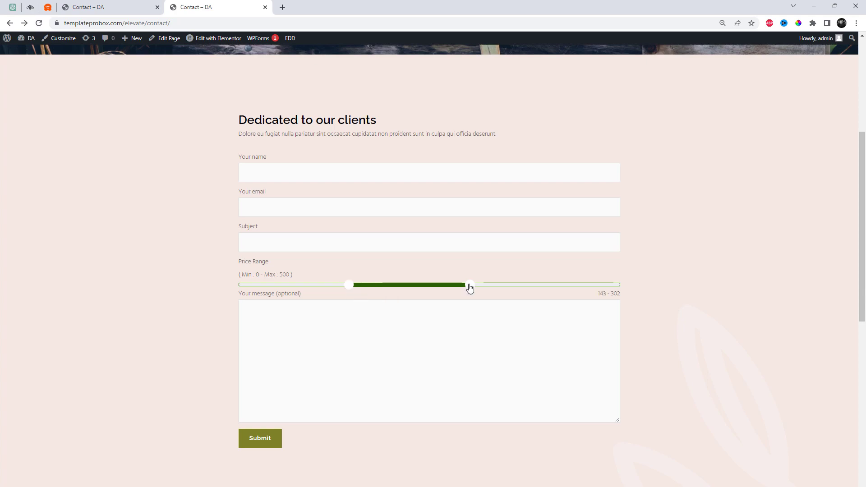
left_click_drag(469, 286, 421, 286)
left_click_drag(351, 289, 266, 288)
left_click_drag(421, 288, 559, 285)
left_click_drag(266, 292, 462, 290)
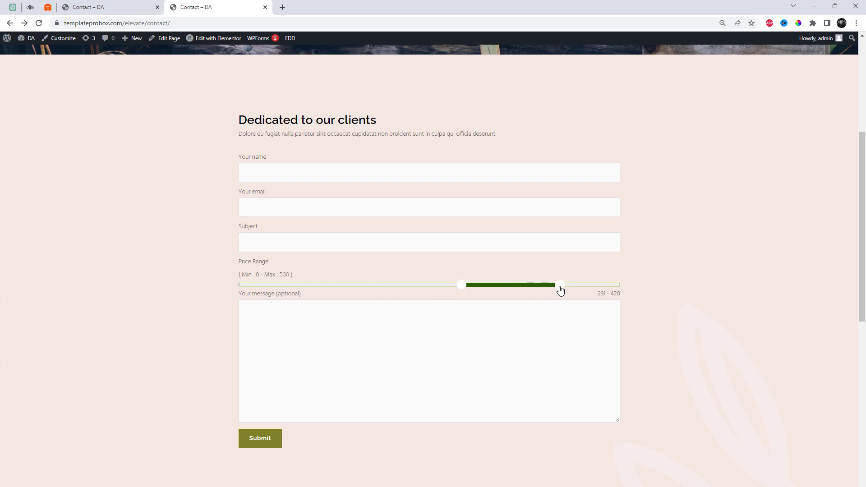
left_click_drag(559, 288, 623, 287)
left_click_drag(461, 284, 495, 285)
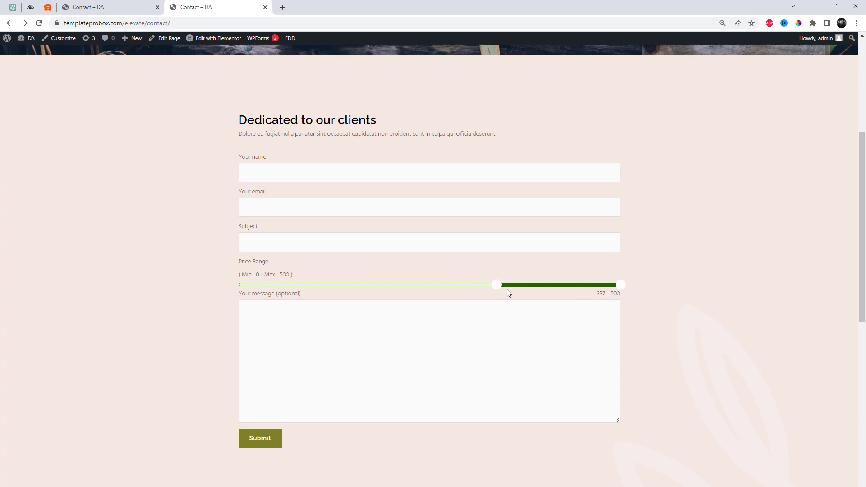
Close the demo contact tab and open the WordPress admin dashboard in a new tab.
key("ctrl+w")
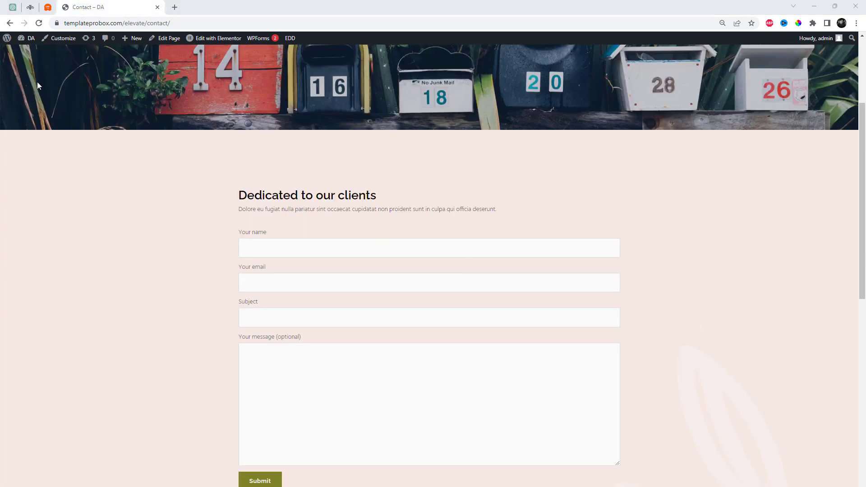
right_click(30, 52)
left_click(55, 60)
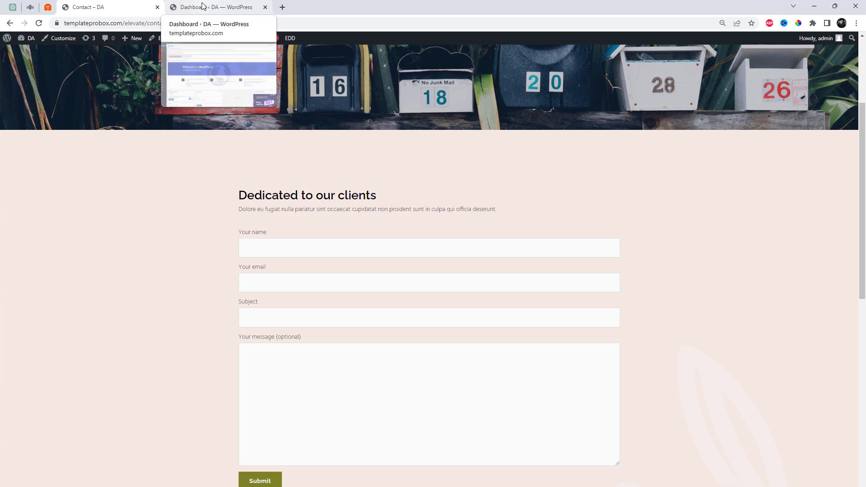
left_click(203, 7)
Search Installed Plugins for Ultimate Addons for Contact Form 7.
mouse_move(27, 365)
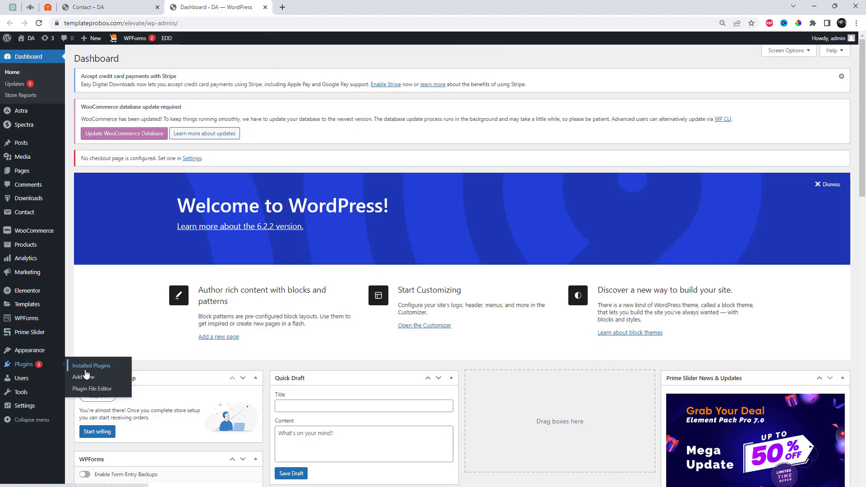
left_click(85, 374)
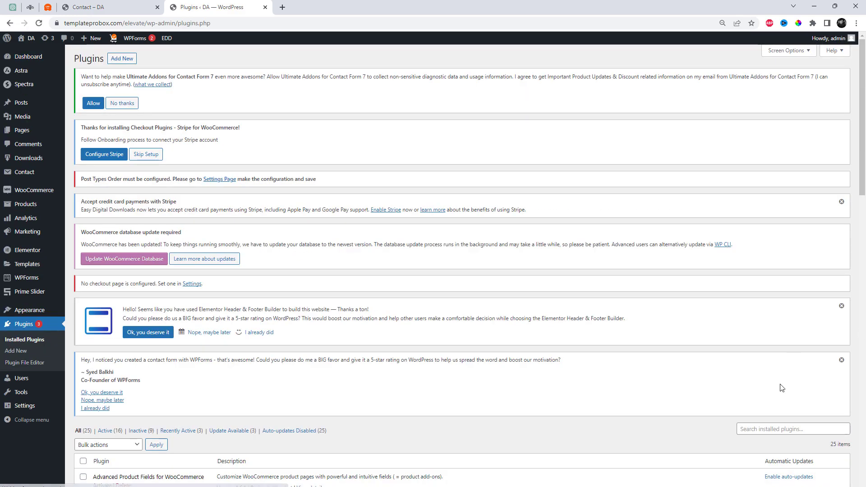
left_click(773, 430)
type("Ultimate Addons for Contact Form 7")
key("Return")
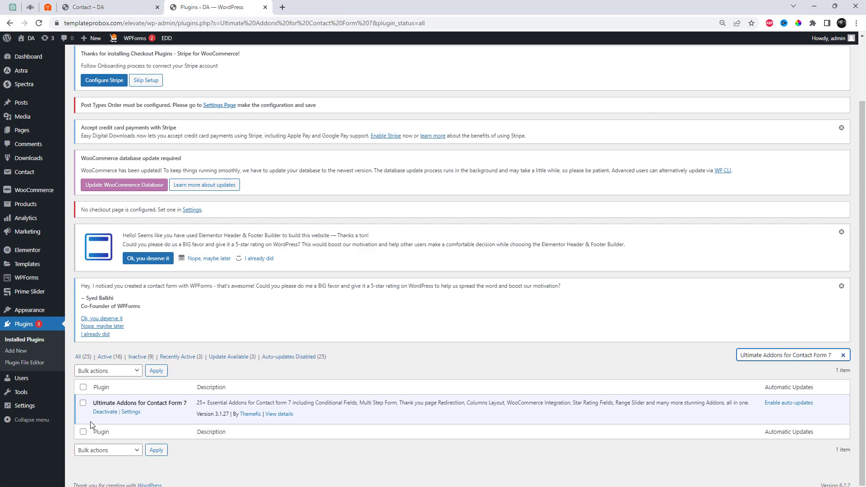
scroll(150, 173, "up", 2)
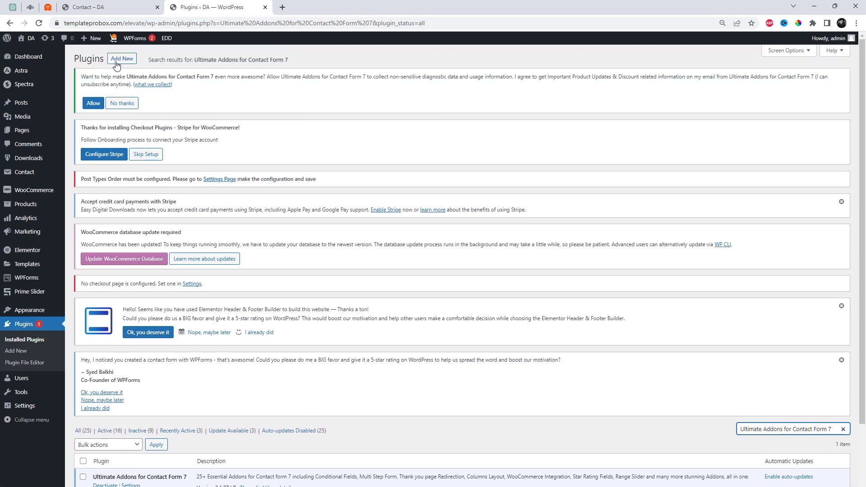
Search Add New plugins for Ultimate Addons for Contact Form 7, confirming it shows Active.
left_click(118, 58)
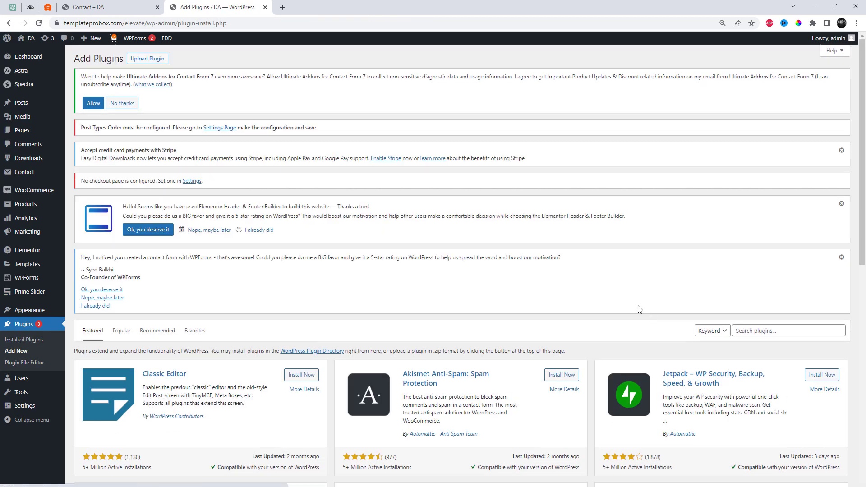
scroll(638, 305, "down", 2)
left_click(749, 253)
type("Ultimate Addons for Contact Form 7")
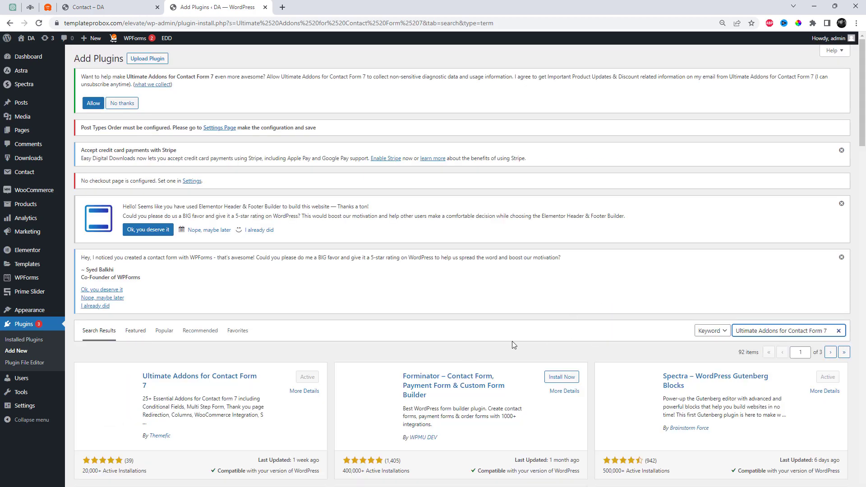
scroll(512, 345, "down", 3)
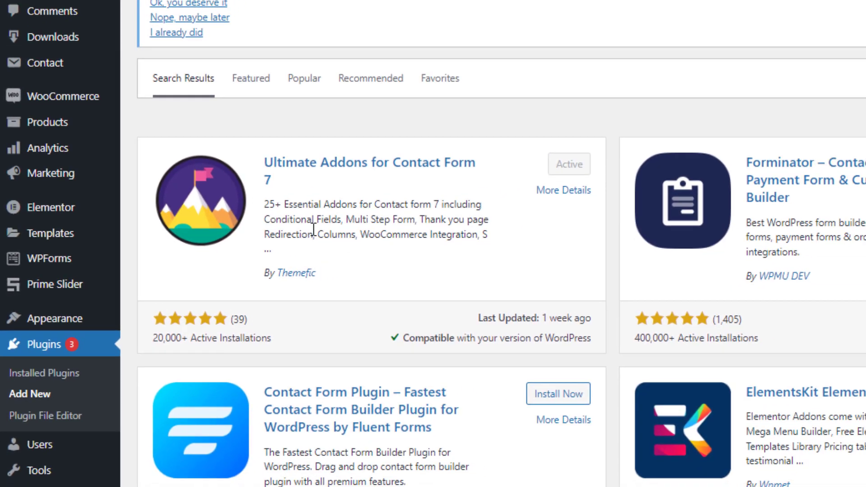
mouse_move(71, 82)
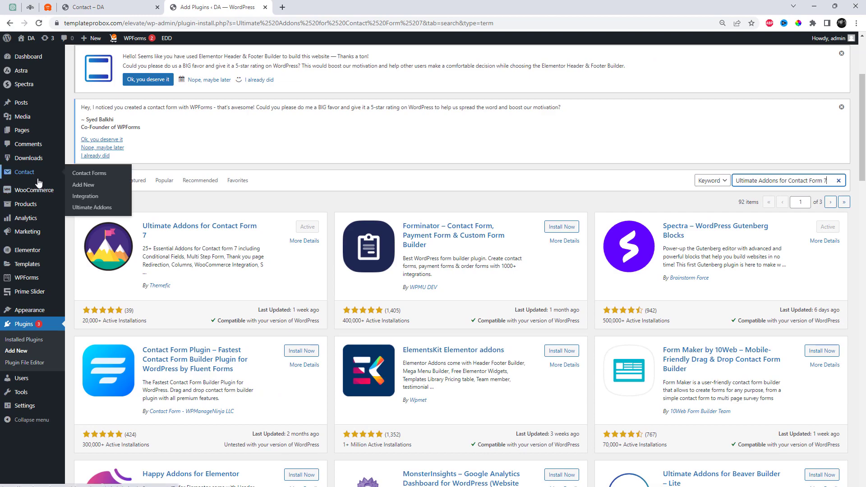
Turn on the Range Slider addon in Ultimate Addons, keeping Star Rating off, and save the settings.
left_click(88, 209)
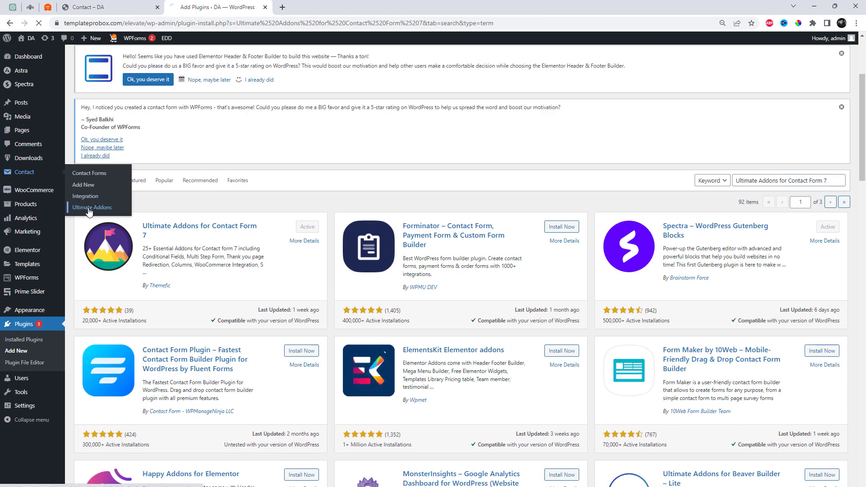
scroll(408, 341, "down", 3)
scroll(409, 340, "down", 12)
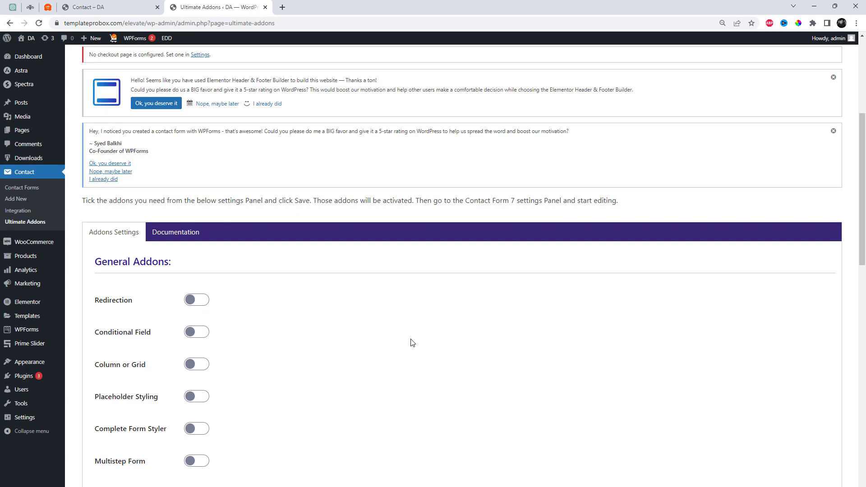
scroll(410, 345, "down", 2)
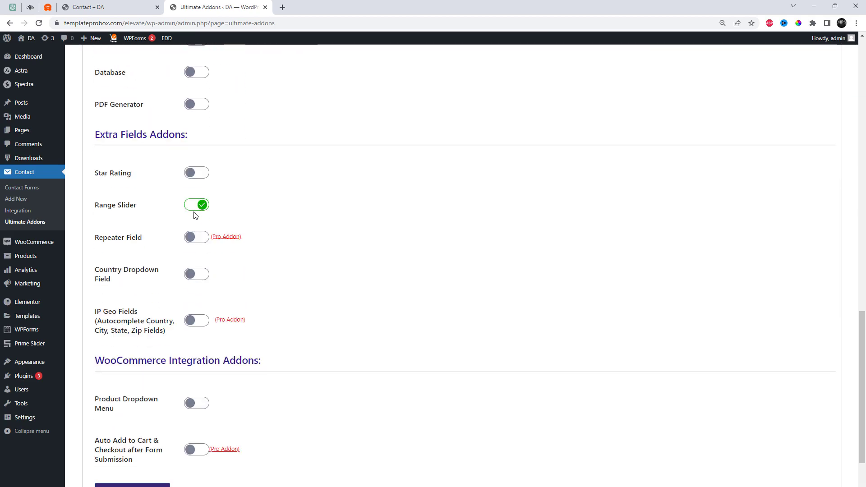
left_click(195, 208)
left_click(205, 208)
left_click(204, 175)
left_click(194, 179)
scroll(287, 340, "down", 2)
left_click(146, 434)
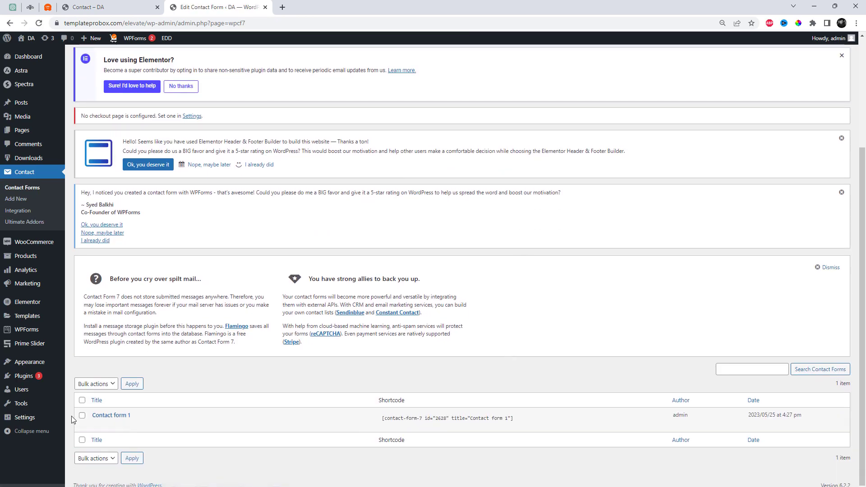
Edit Contact form 1 and add a <label> Range Slider </label> block below the Subject field.
left_click(96, 424)
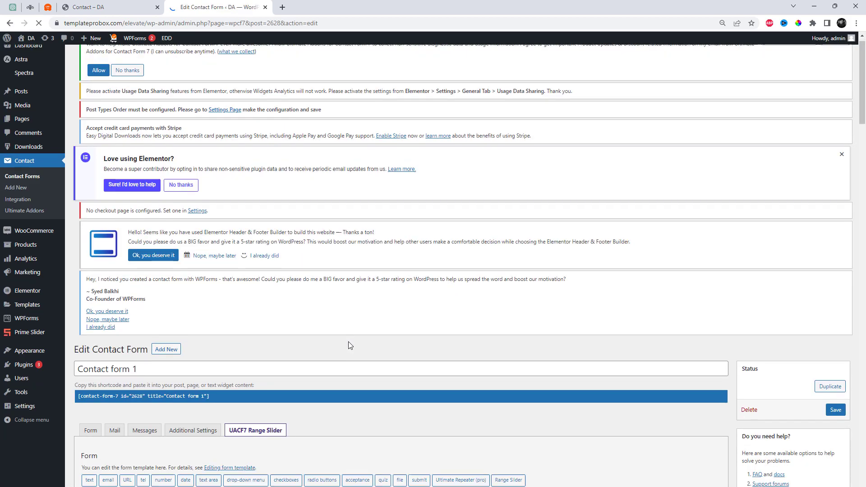
scroll(350, 344, "down", 5)
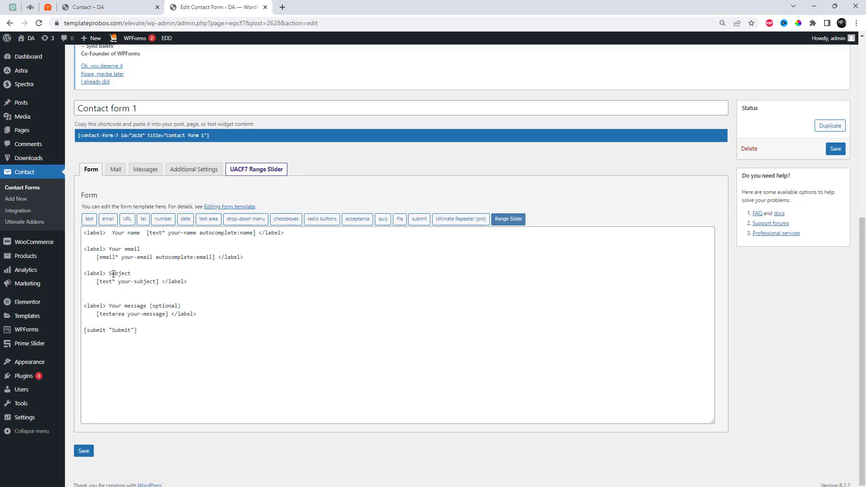
left_click_drag(110, 274, 86, 275)
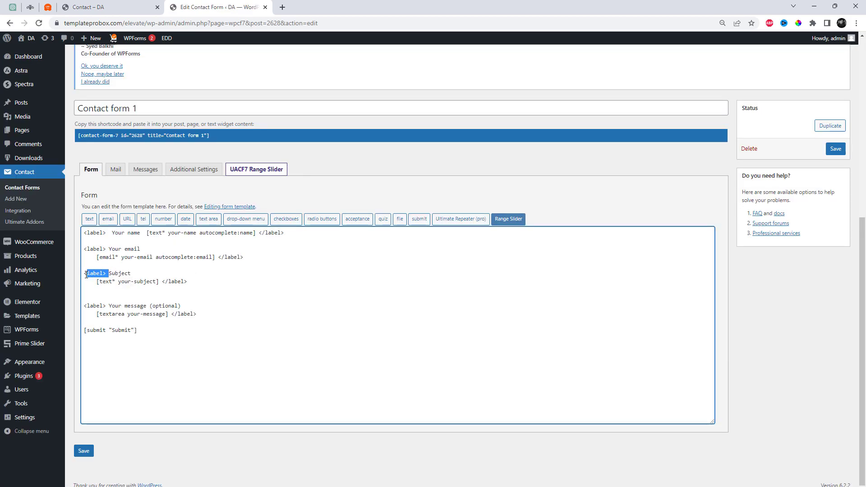
key("ctrl+c")
left_click(89, 297)
key("ctrl+v")
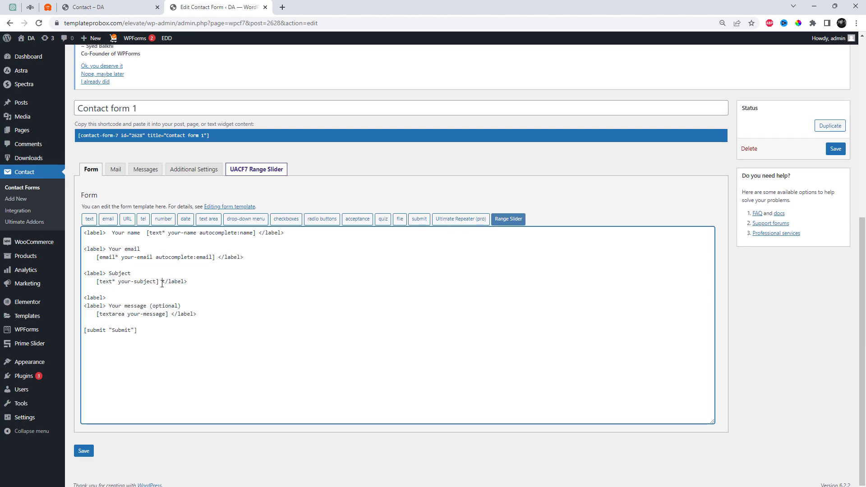
left_click_drag(162, 281, 200, 282)
key("ctrl+c")
left_click(134, 297)
key("Return")
key("Return")
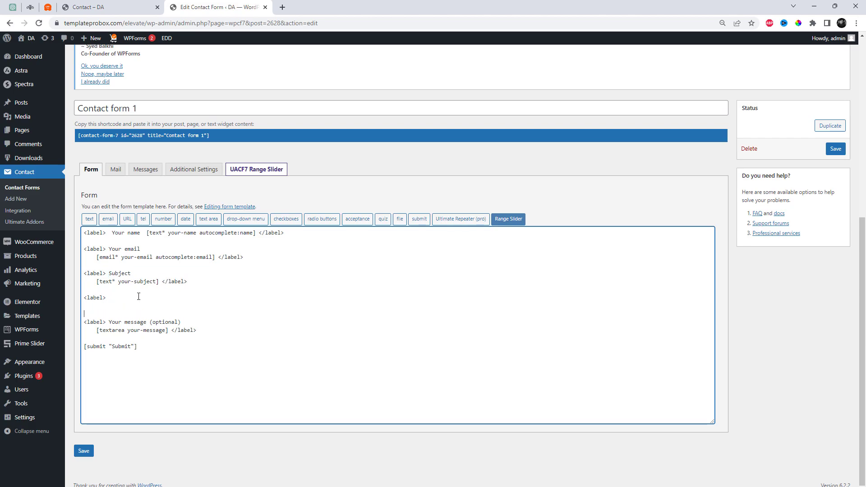
key("ctrl+v")
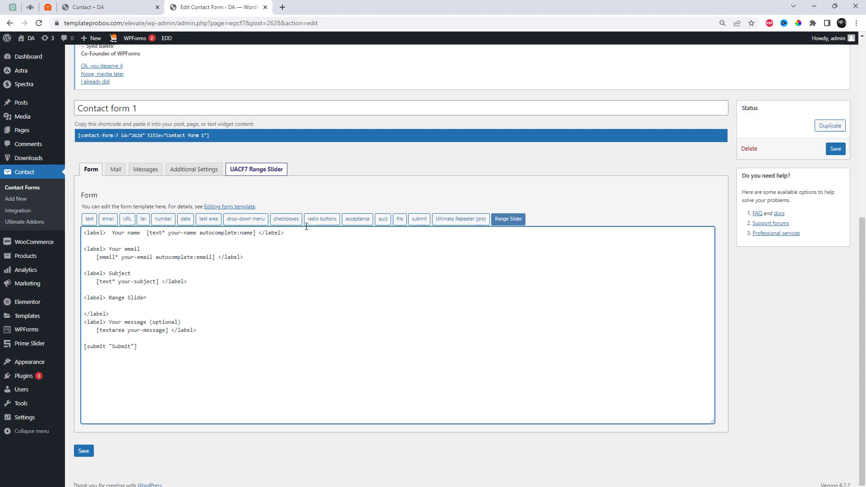
Name the new range slider tag range-slider, with values shown and a single handle.
left_click(502, 221)
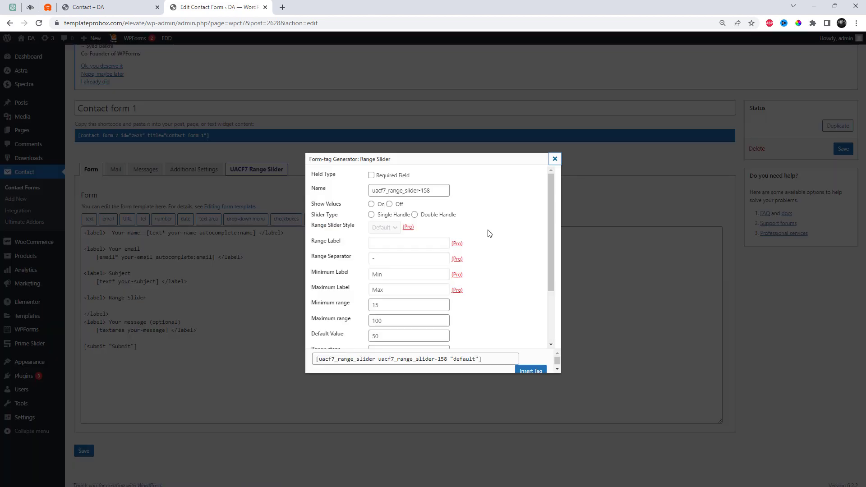
left_click_drag(440, 190, 350, 194)
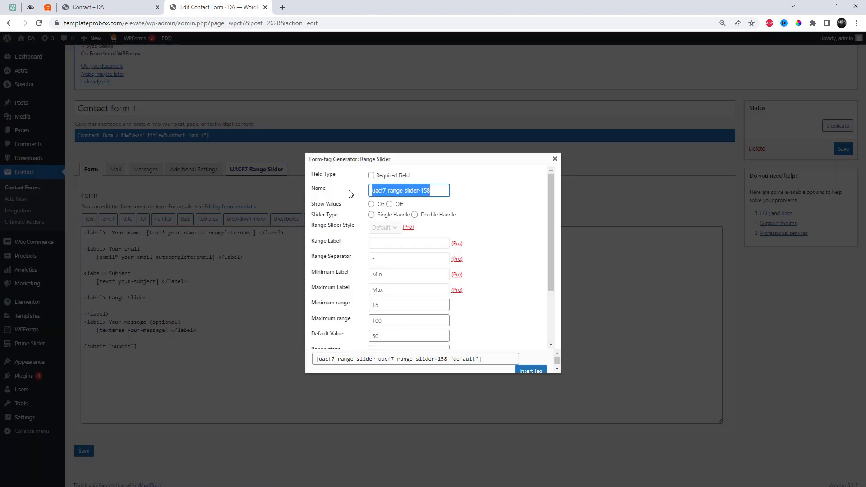
type("ra")
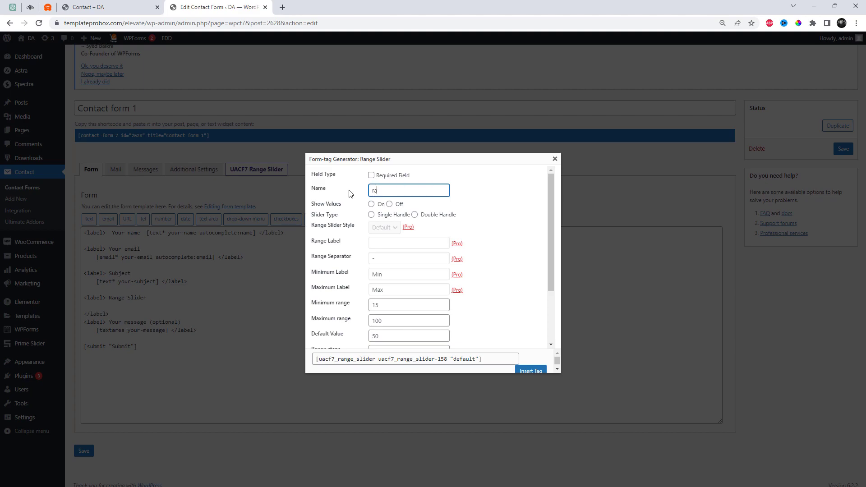
type("nge-slider")
left_click(372, 204)
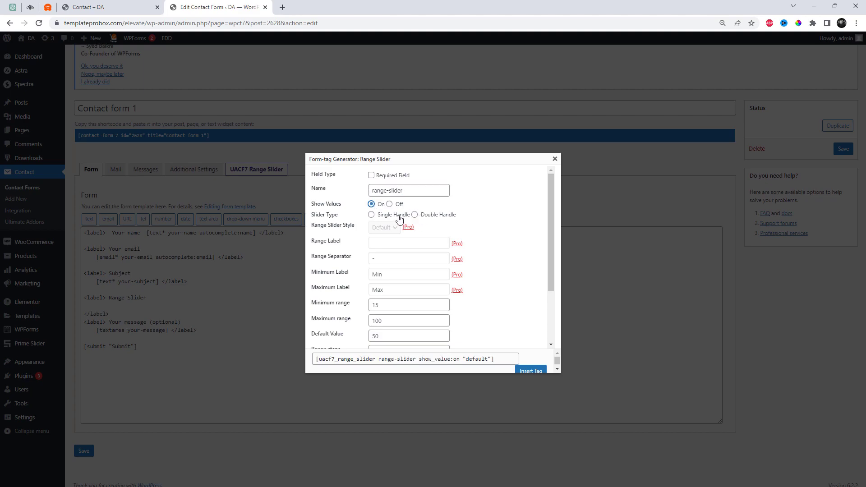
left_click(400, 215)
left_click(383, 218)
scroll(388, 230, "down", 2)
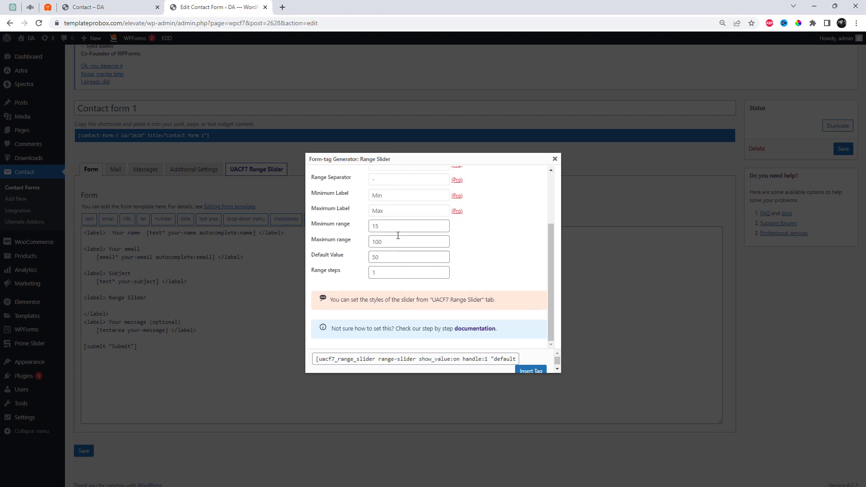
Set slider min 0, max 250, default 1, step 1, insert the tag and save the form.
left_click(386, 224)
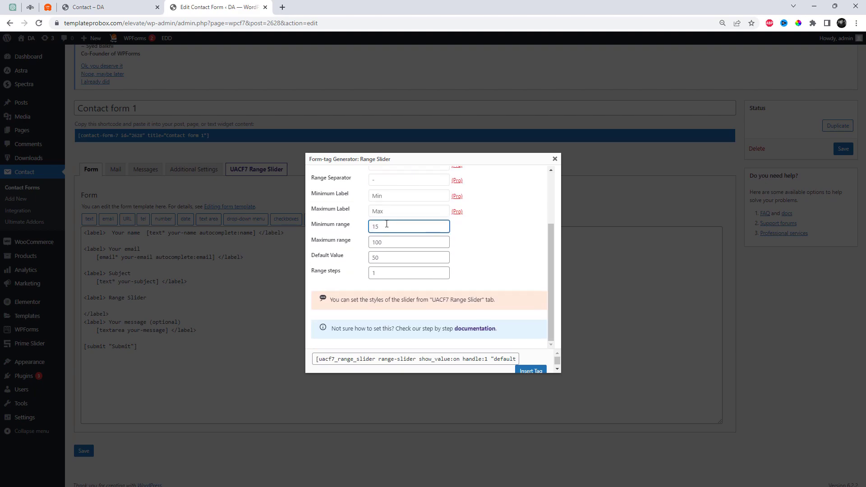
key("BackSpace")
key("BackSpace")
type("0")
left_click(395, 243)
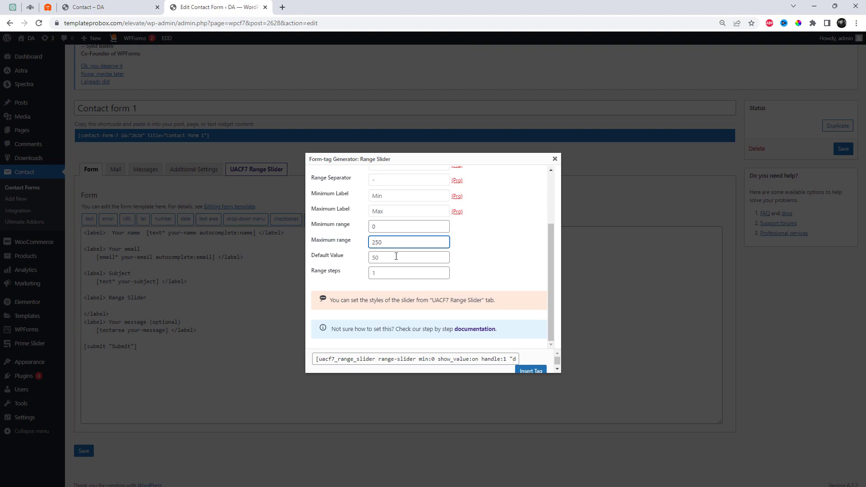
left_click(396, 256)
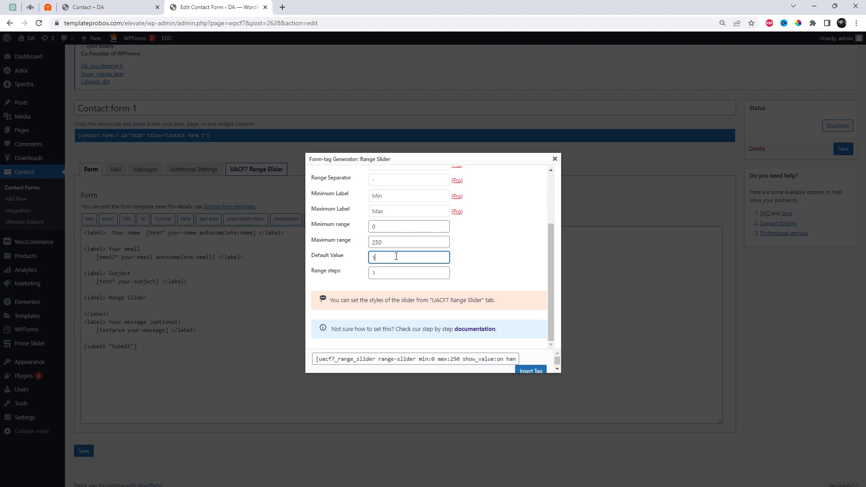
left_click(390, 272)
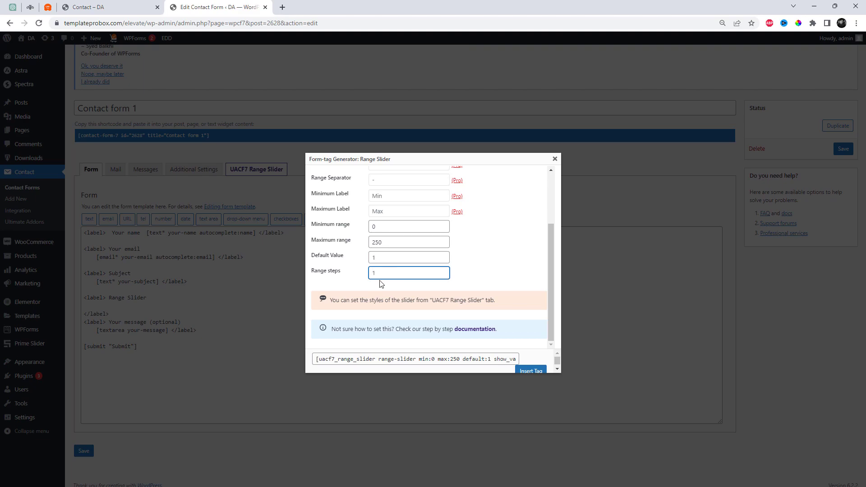
scroll(451, 278, "up", 2)
scroll(496, 307, "down", 2)
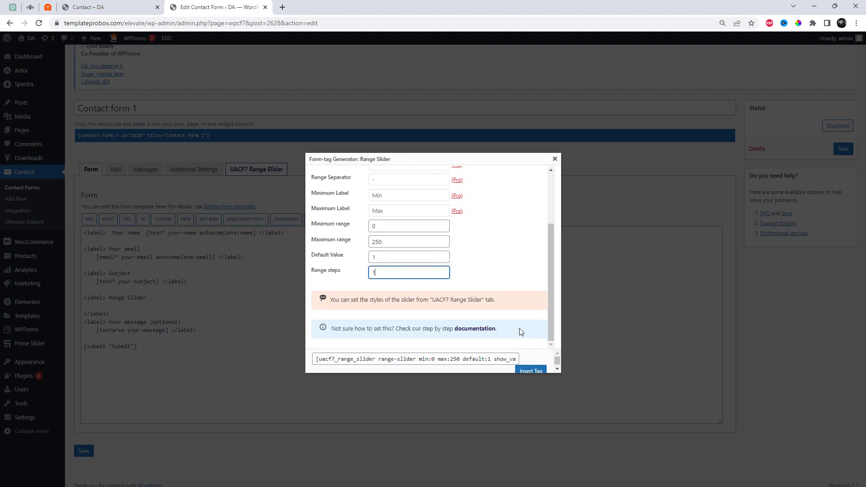
left_click(537, 374)
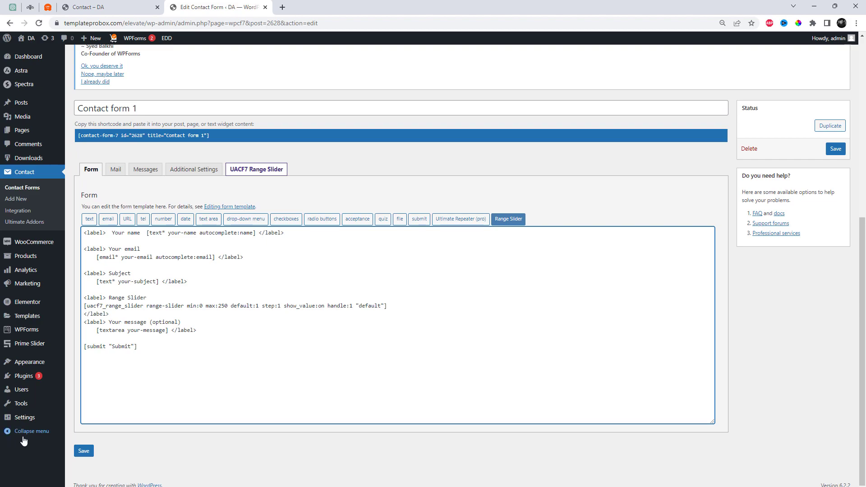
left_click(83, 451)
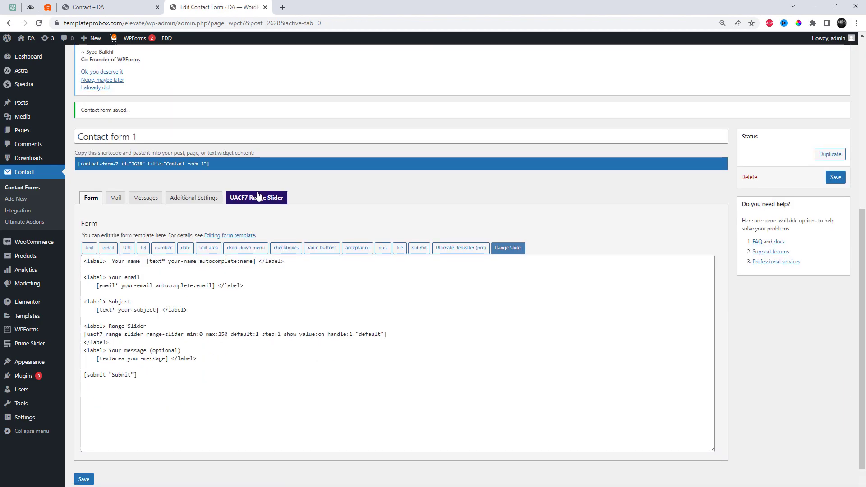
Set the slider selection colour to olive green #647502 in the UACF7 Range Slider styles and save.
left_click(257, 197)
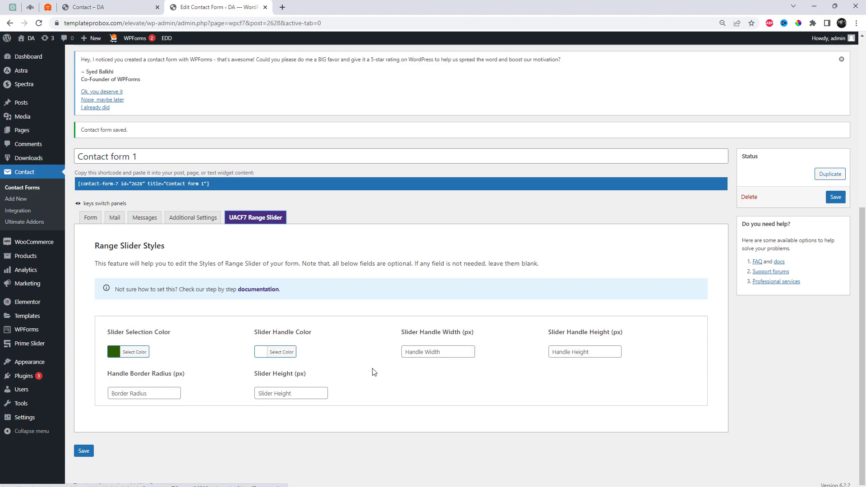
left_click(119, 353)
scroll(149, 333, "down", 2)
left_click_drag(138, 331, 127, 331)
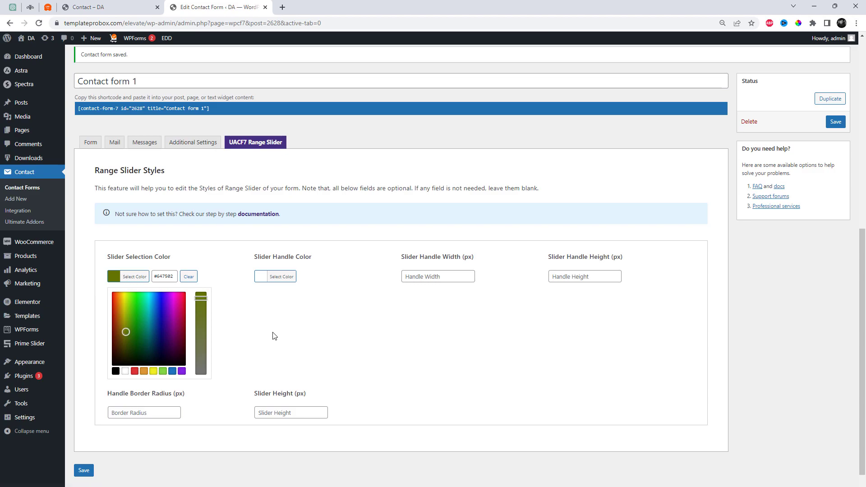
left_click(317, 363)
left_click(462, 352)
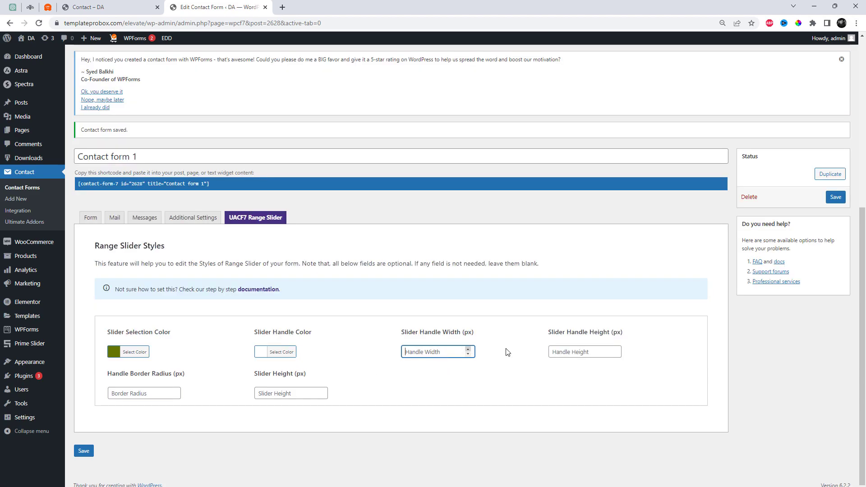
left_click(561, 352)
left_click(80, 453)
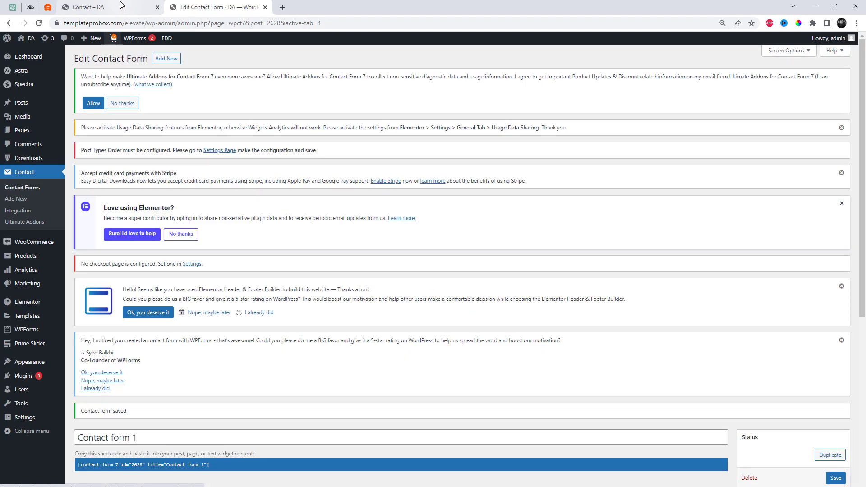
Reload the live contact page and drag the new 0–250 Range Slider, ending near 50.
left_click(99, 7)
right_click(528, 198)
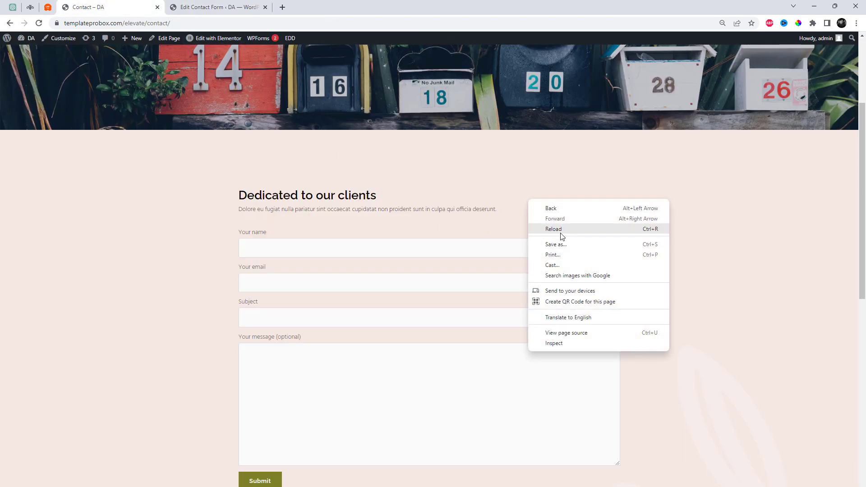
left_click(561, 232)
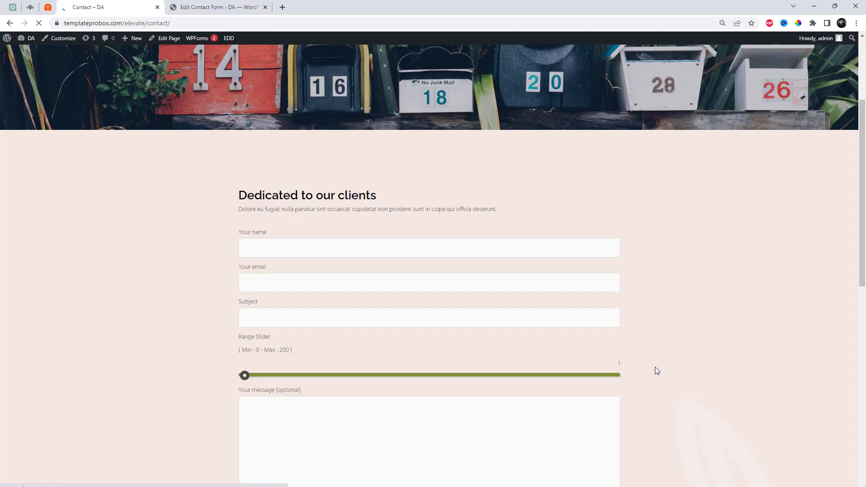
scroll(656, 371, "down", 3)
left_click_drag(246, 220, 516, 235)
scroll(554, 255, "up", 2)
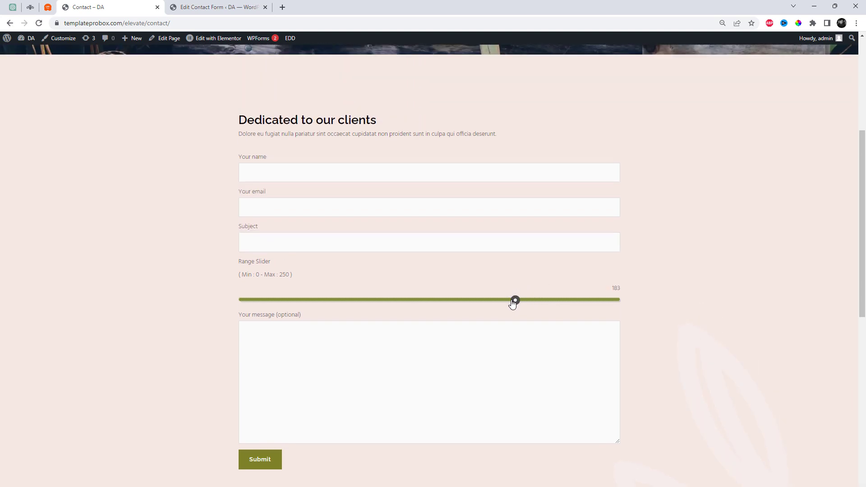
left_click_drag(512, 303, 328, 300)
left_click_drag(235, 258, 491, 301)
left_click(299, 274)
Delete the old range-slider tag and open a blank line under the Range Slider label.
left_click(205, 7)
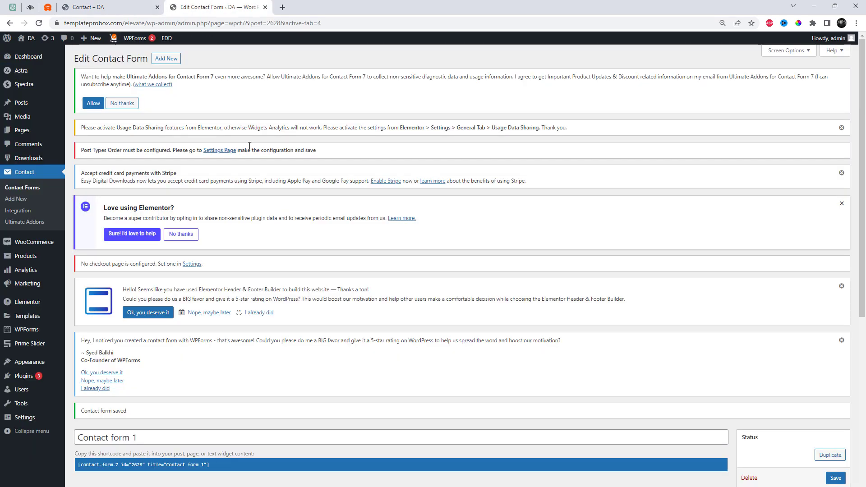
scroll(234, 359, "down", 5)
left_click(90, 217)
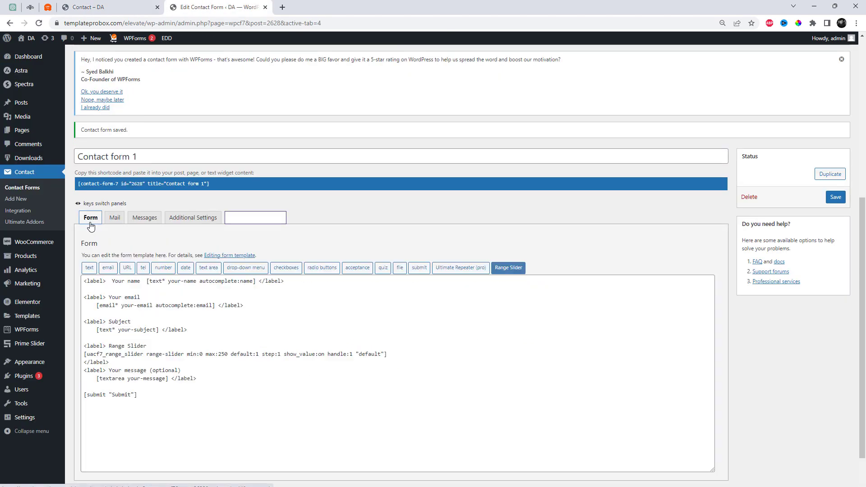
scroll(144, 261, "down", 1)
left_click(201, 306)
triple_click(201, 306)
key("BackSpace")
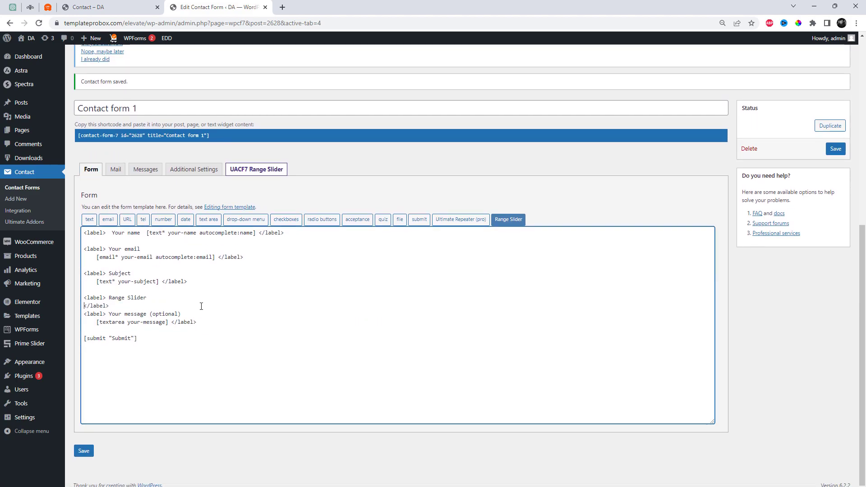
left_click(160, 298)
key("Return")
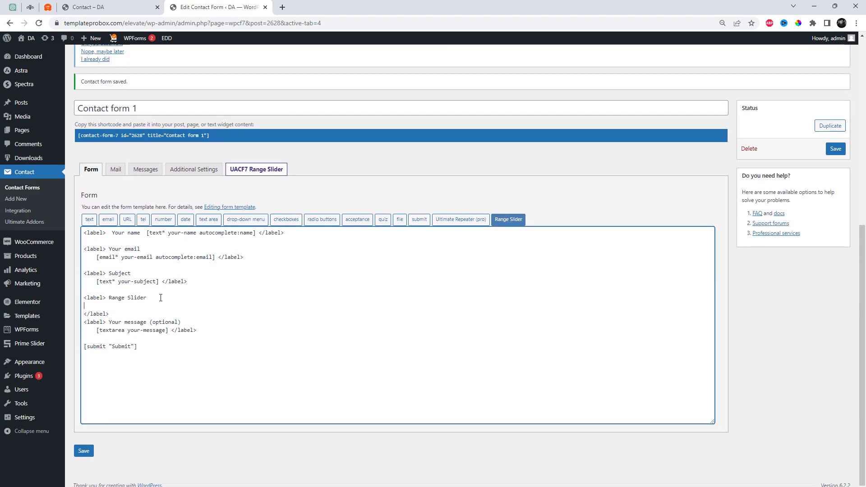
Configure a double-handle range slider with values shown: min 1, max 1000, default 1, step 1.
left_click(504, 220)
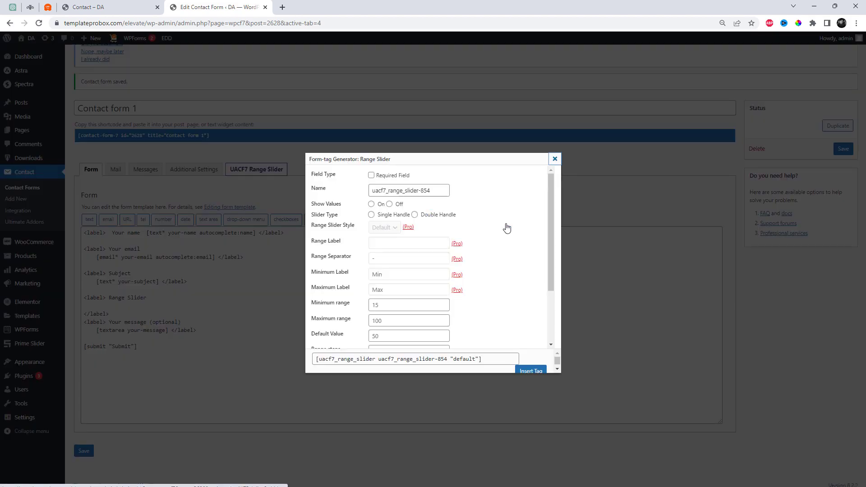
left_click(371, 204)
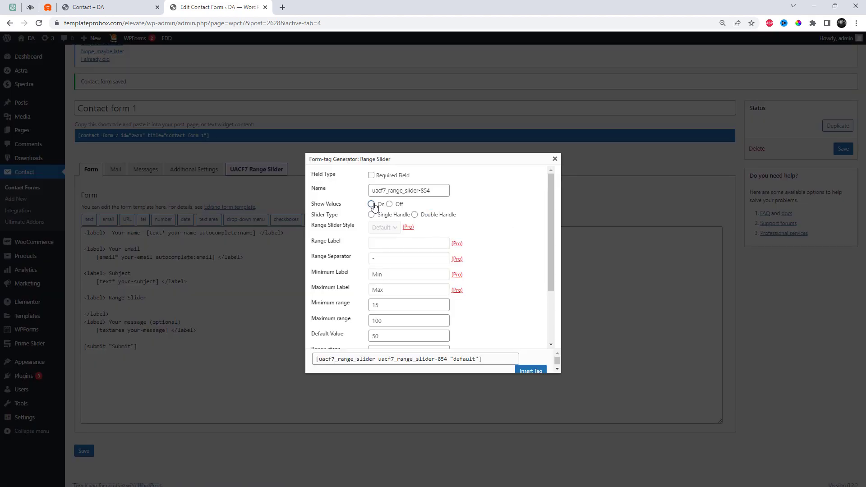
left_click(414, 214)
scroll(445, 261, "down", 2)
left_click(385, 230)
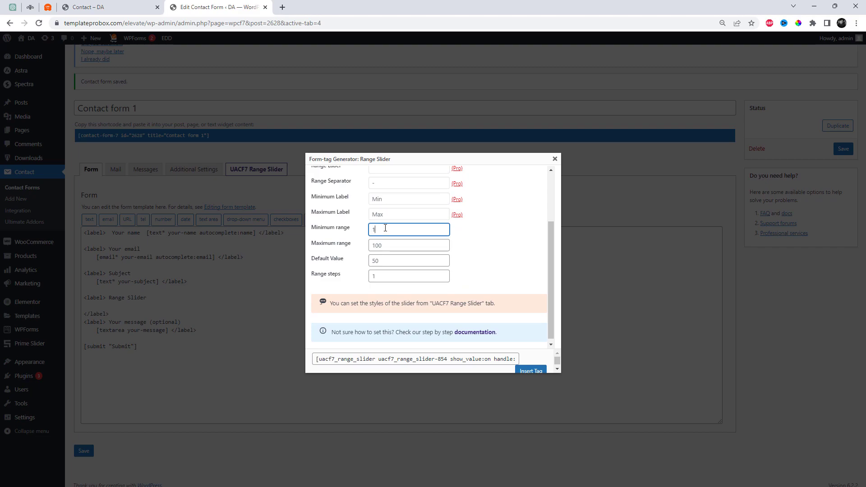
type("1")
left_click(382, 247)
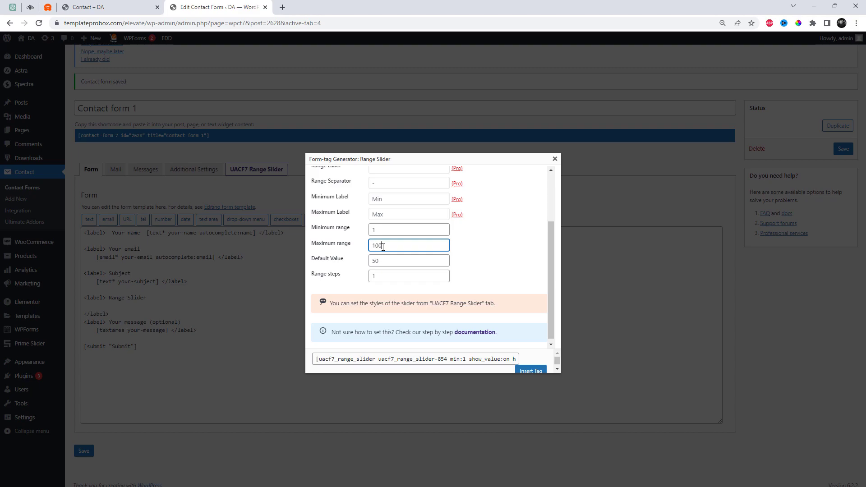
type("1000")
left_click(522, 275)
left_click(402, 261)
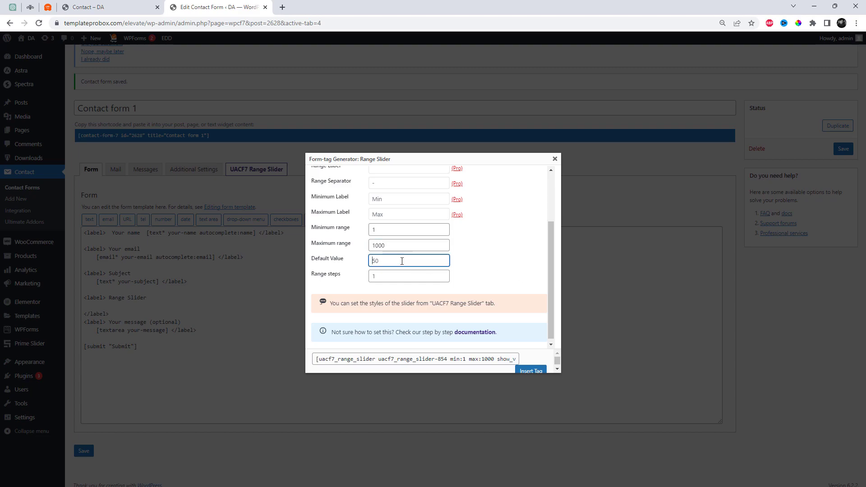
left_click(400, 275)
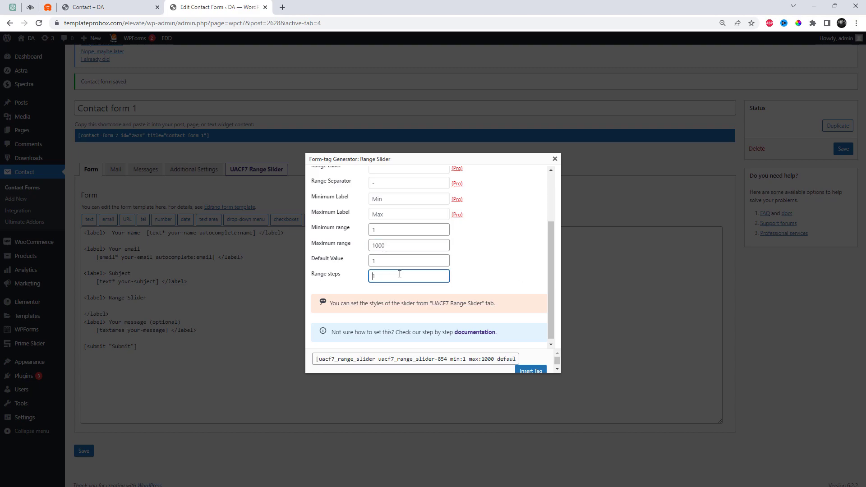
left_click(522, 311)
Insert the double-handle range slider tag into the form and save Contact form 1.
scroll(513, 306, "up", 3)
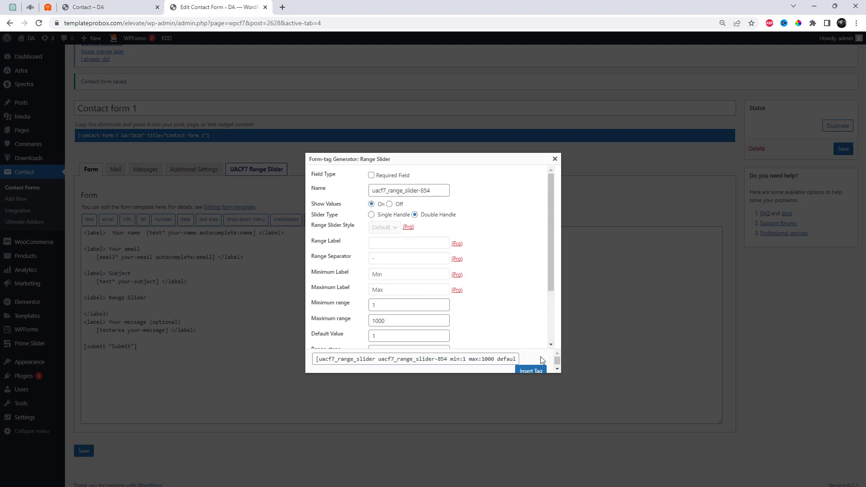
scroll(538, 363, "down", 1)
left_click(531, 368)
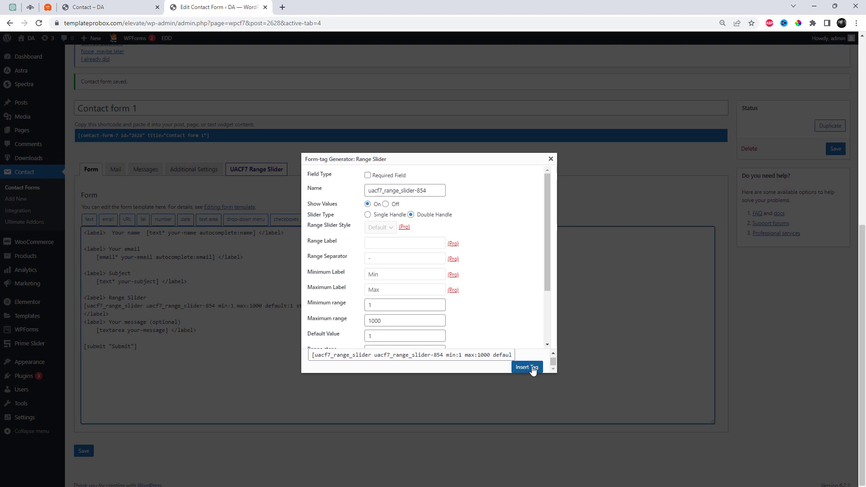
left_click(85, 454)
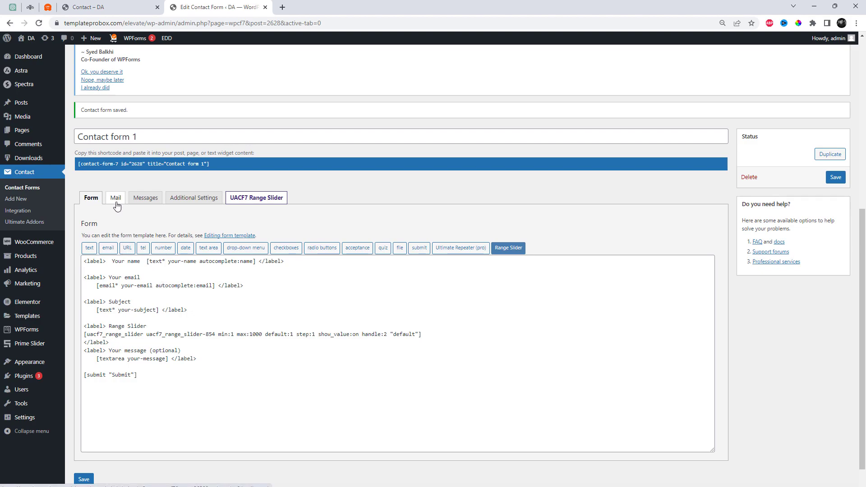
Copy [uacf7_range_slider-854] into a 'Range Slider: ' line under [your-message] in the Mail body, then save.
left_click(115, 199)
scroll(323, 230, "down", 2)
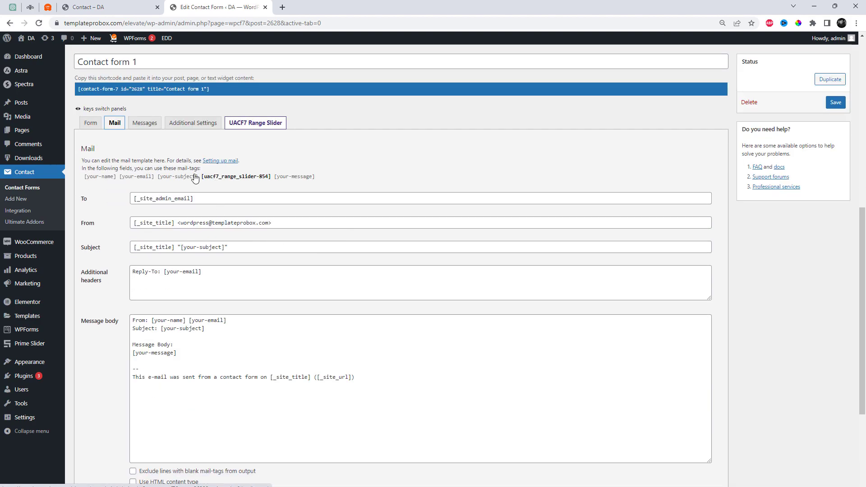
left_click_drag(201, 177, 271, 177)
key("ctrl+c")
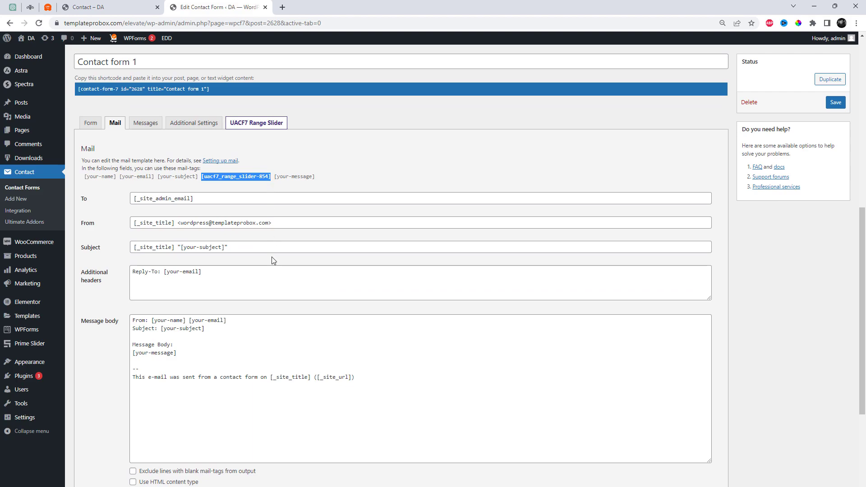
left_click(185, 361)
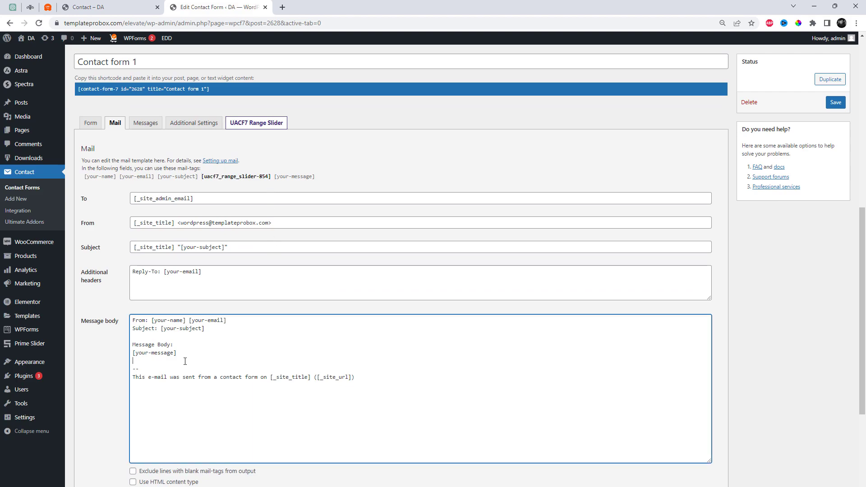
type("ange Slider:")
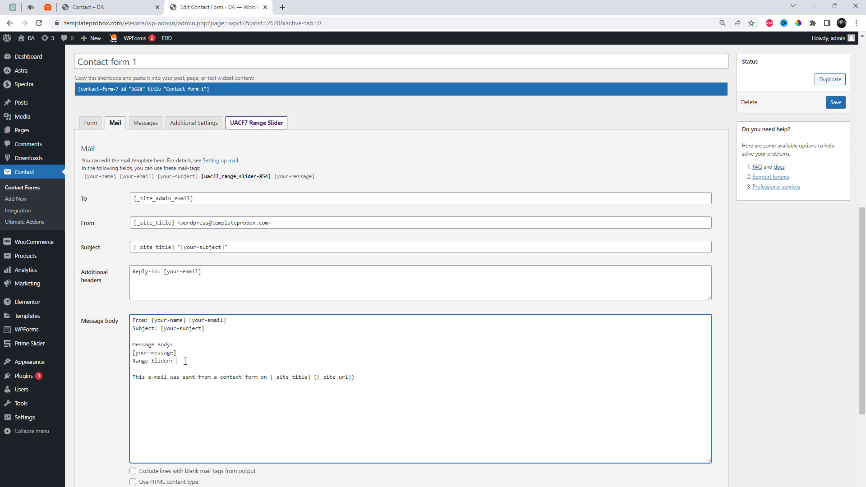
key("ctrl+v")
scroll(350, 383, "down", 2)
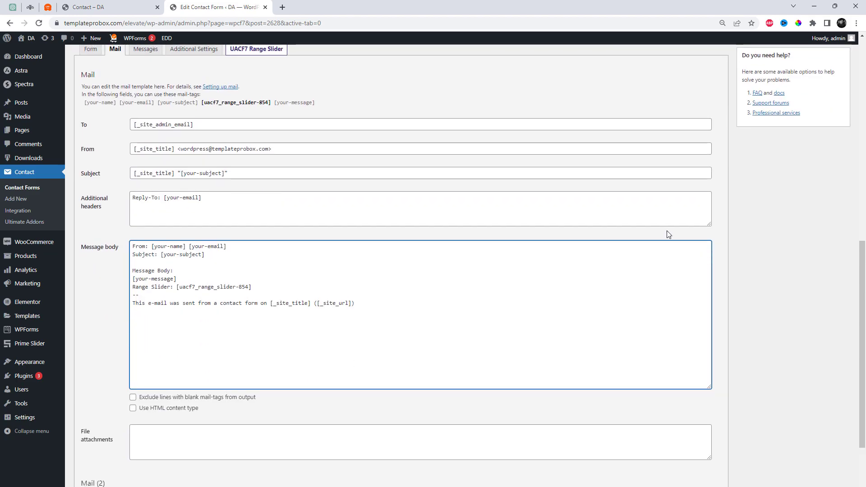
scroll(668, 234, "up", 2)
left_click(835, 102)
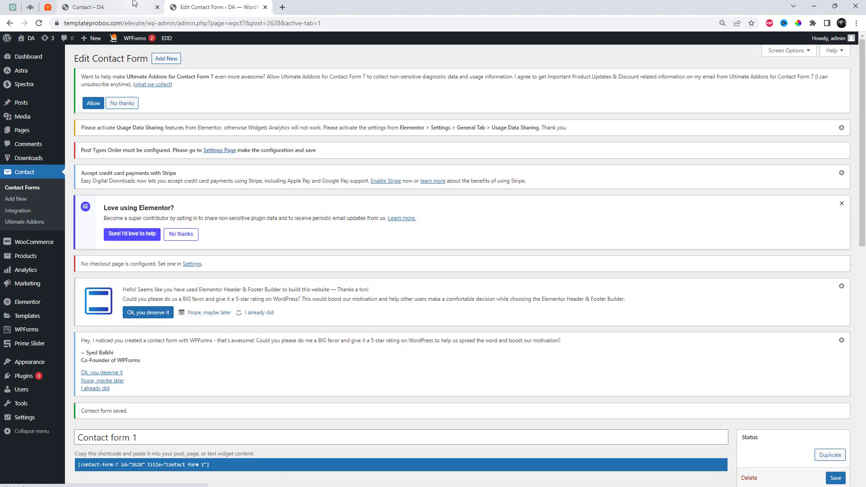
Reload the live contact page to show the new 1–1000 double-handle slider.
left_click(88, 6)
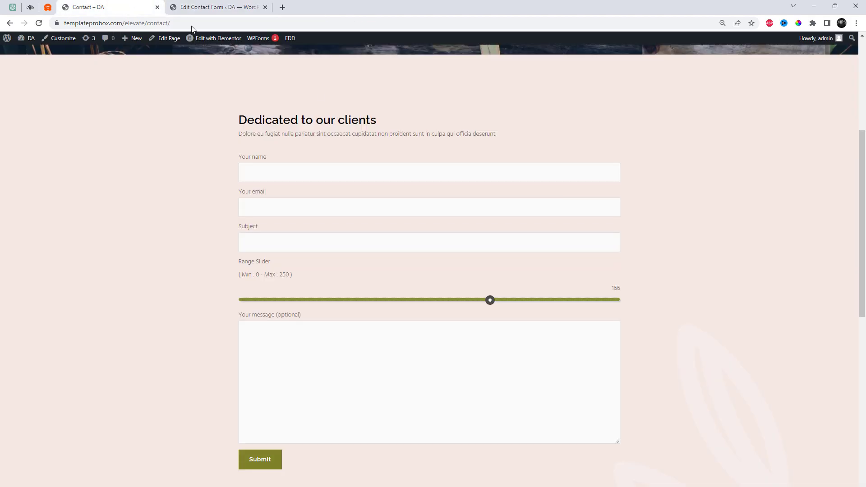
right_click(619, 151)
left_click(635, 184)
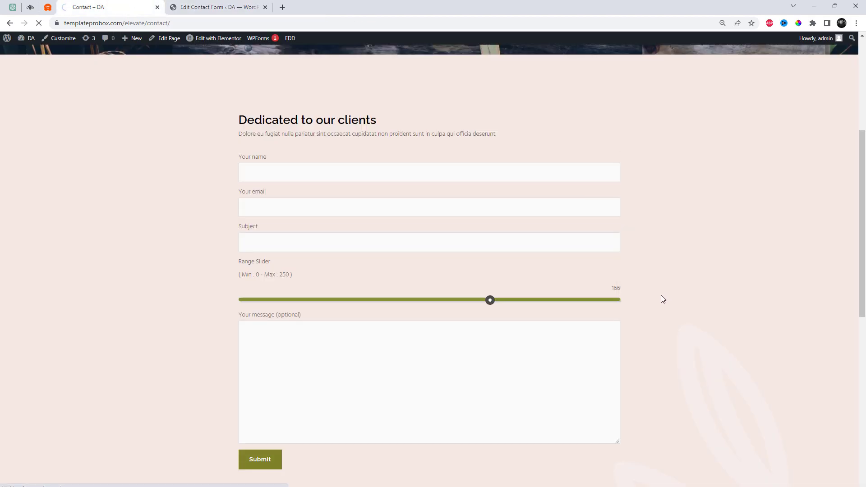
scroll(660, 295, "down", 1)
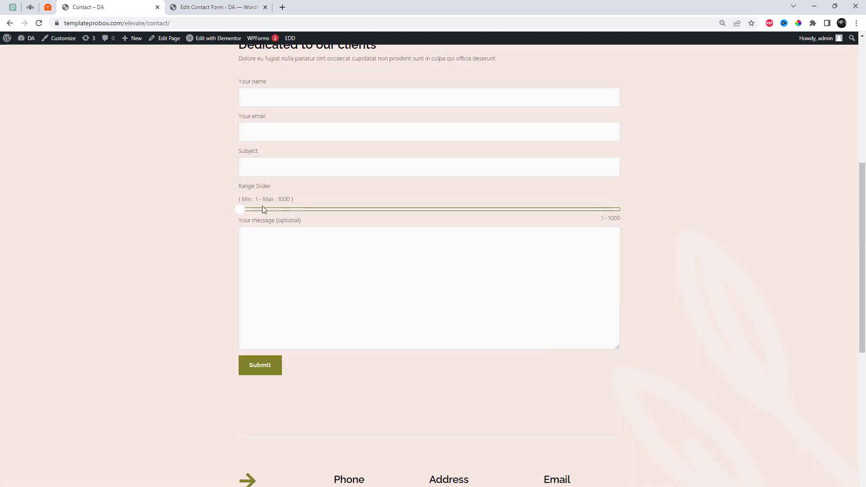
Drag both slider handles through several ranges, ending at 697 - 1000.
left_click_drag(238, 214, 341, 211)
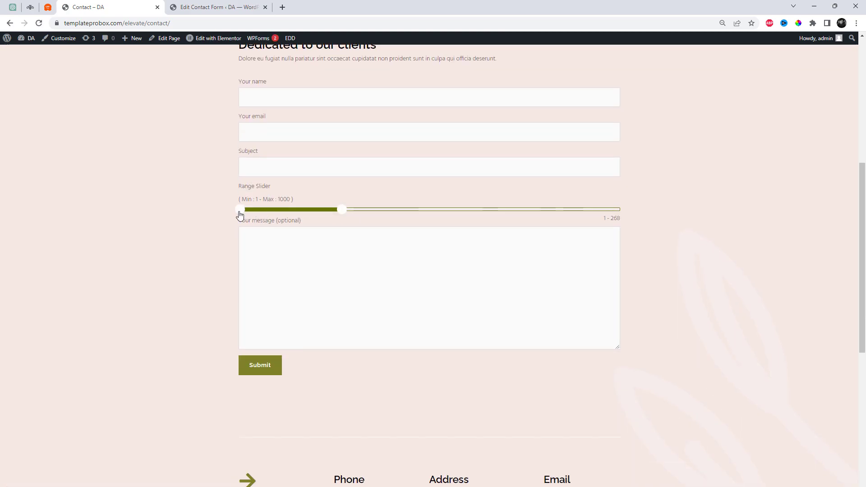
left_click_drag(239, 215, 464, 212)
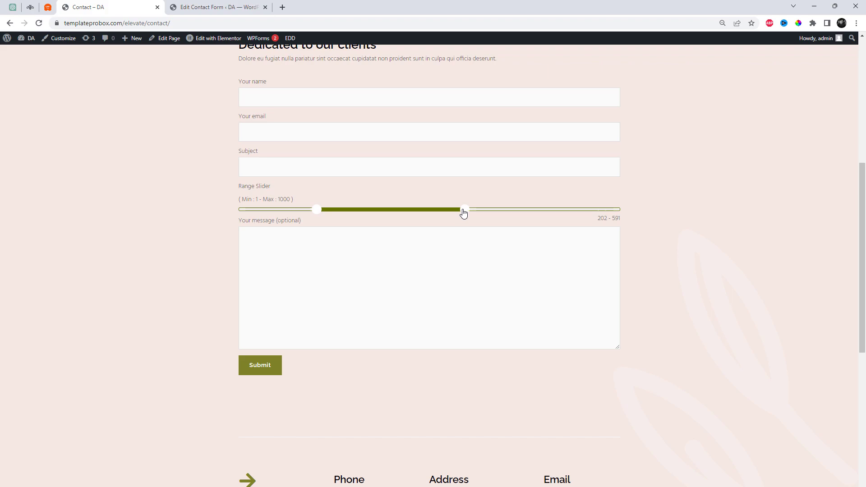
left_click_drag(320, 211, 388, 216)
left_click_drag(464, 210, 570, 211)
left_click_drag(394, 212, 640, 215)
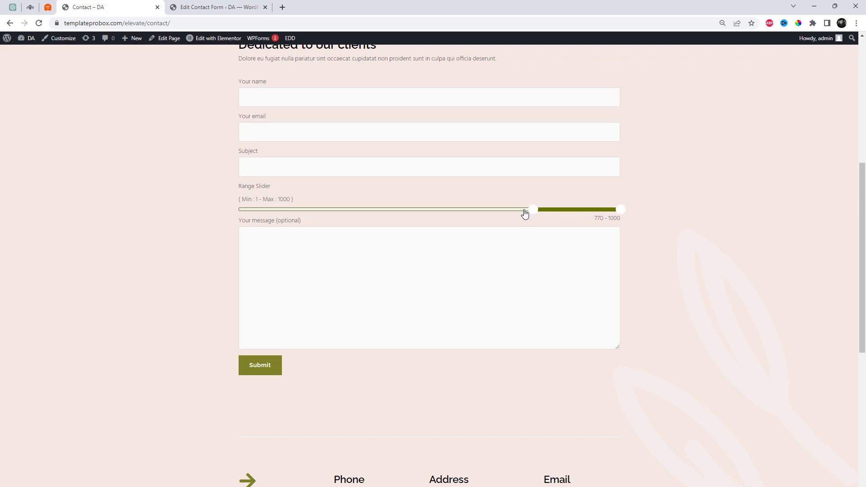
left_click_drag(525, 213, 503, 215)
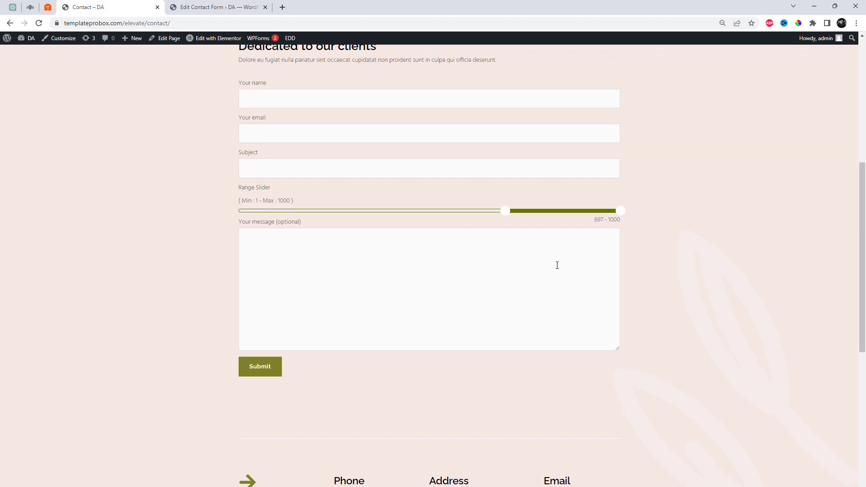
scroll(558, 269, "up", 2)
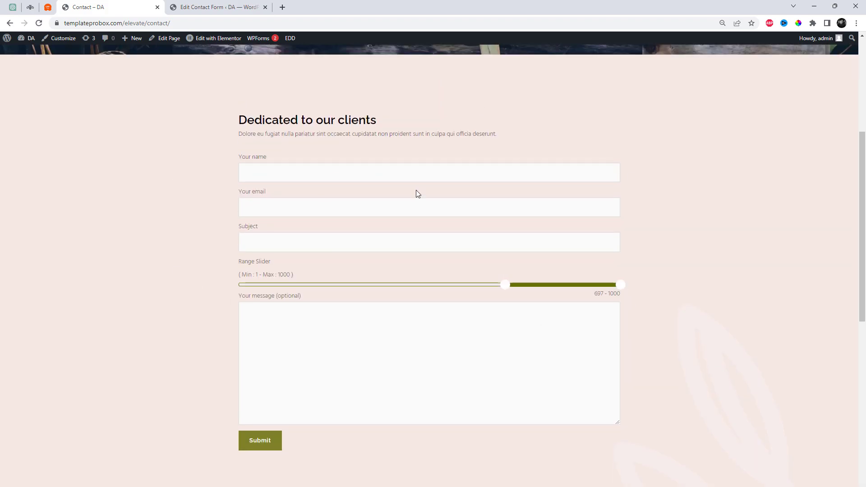